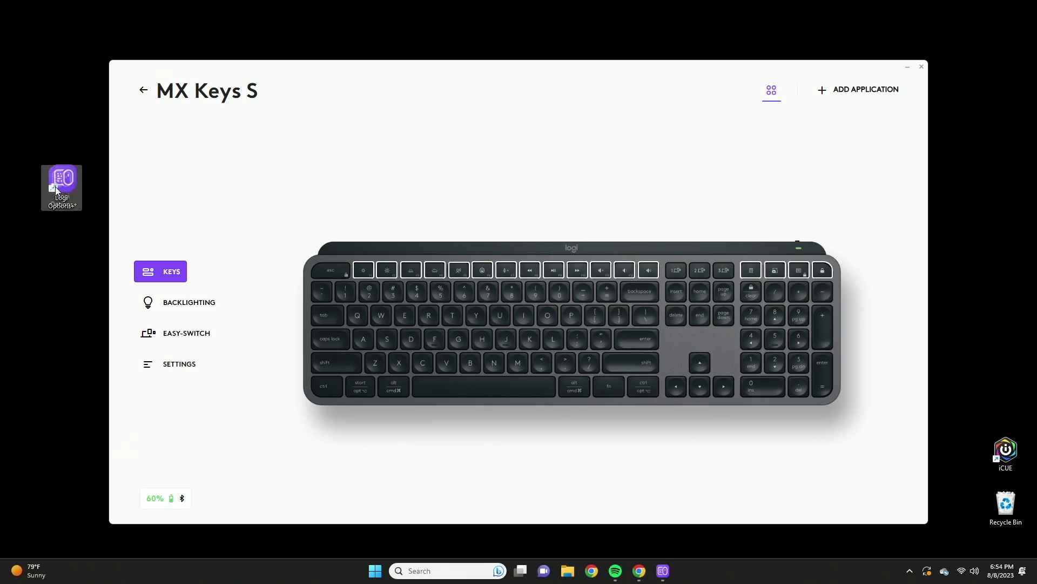
# - Launch Logi Options+ from its desktop shortcut to reach the MX Keys S page
pyautogui.doubleClick(56, 190)
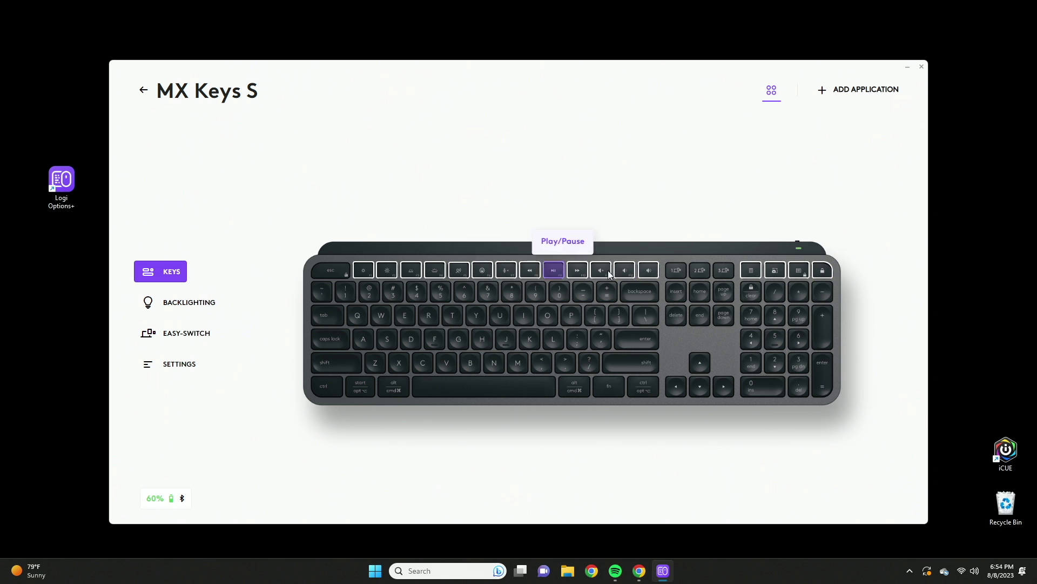
# - Select the top-right Lock key and browse its fully expanded Other Actions list
pyautogui.click(823, 270)
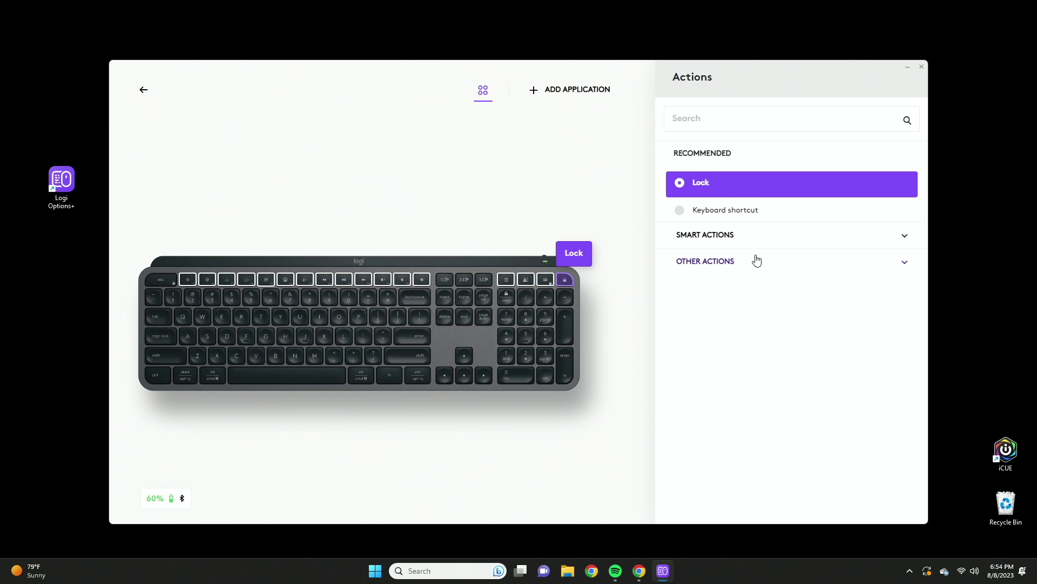
pyautogui.click(711, 273)
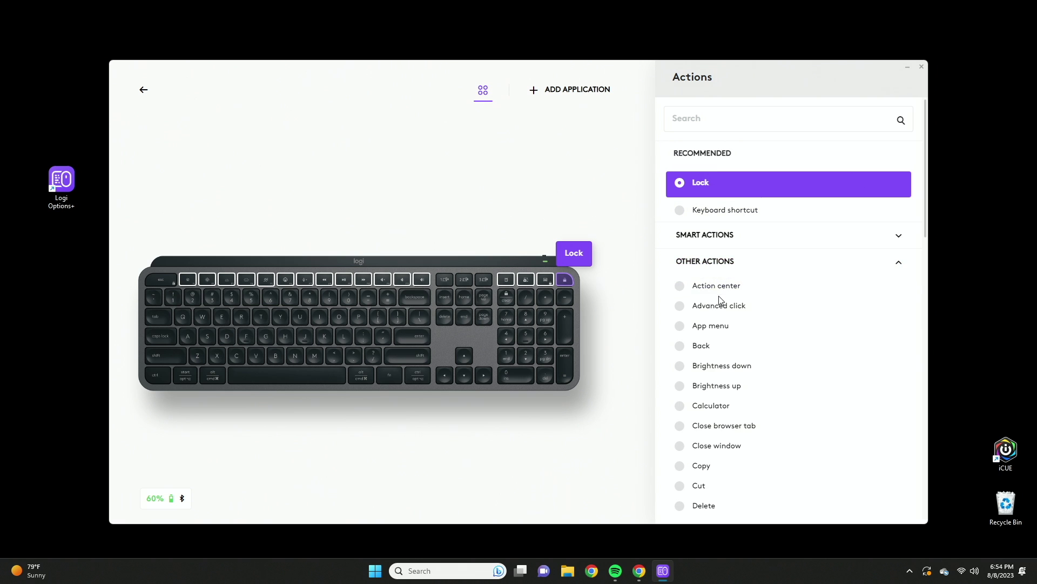
pyautogui.scroll(-3, 720, 299)
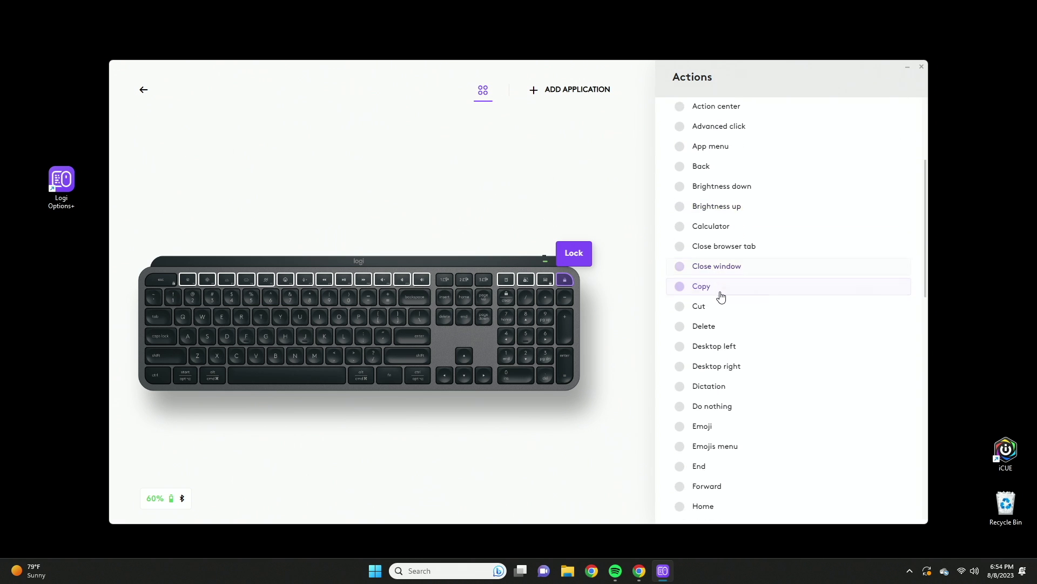
pyautogui.scroll(-7, 718, 293)
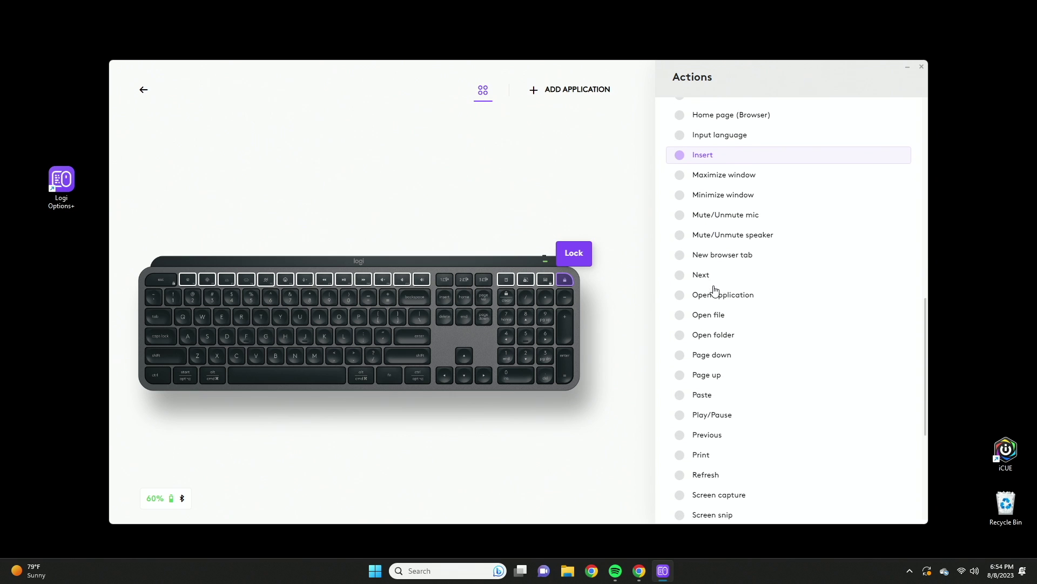
pyautogui.scroll(-4, 714, 290)
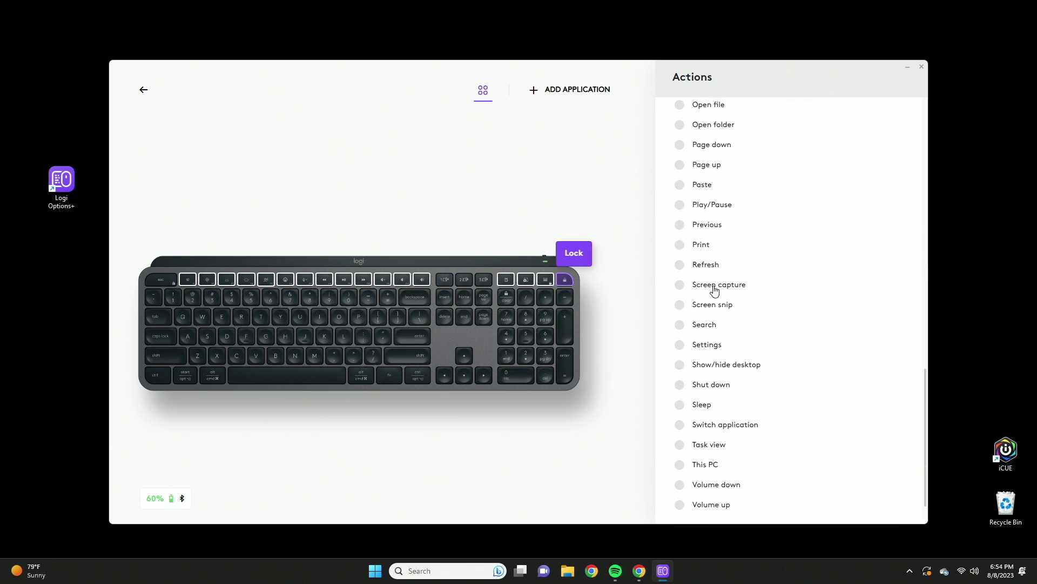
pyautogui.scroll(-1, 715, 291)
pyautogui.scroll(7, 713, 291)
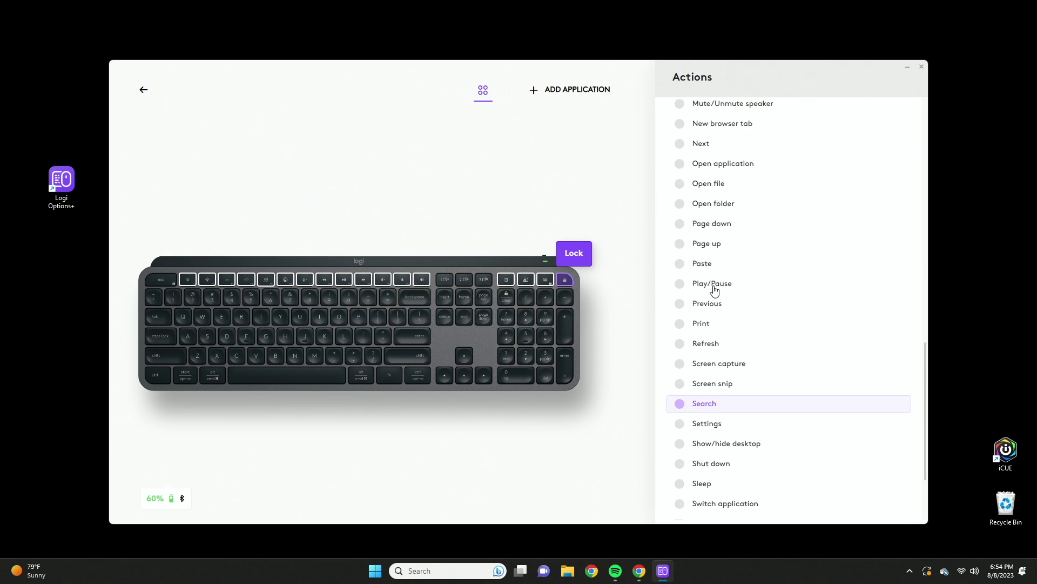
pyautogui.scroll(8, 706, 294)
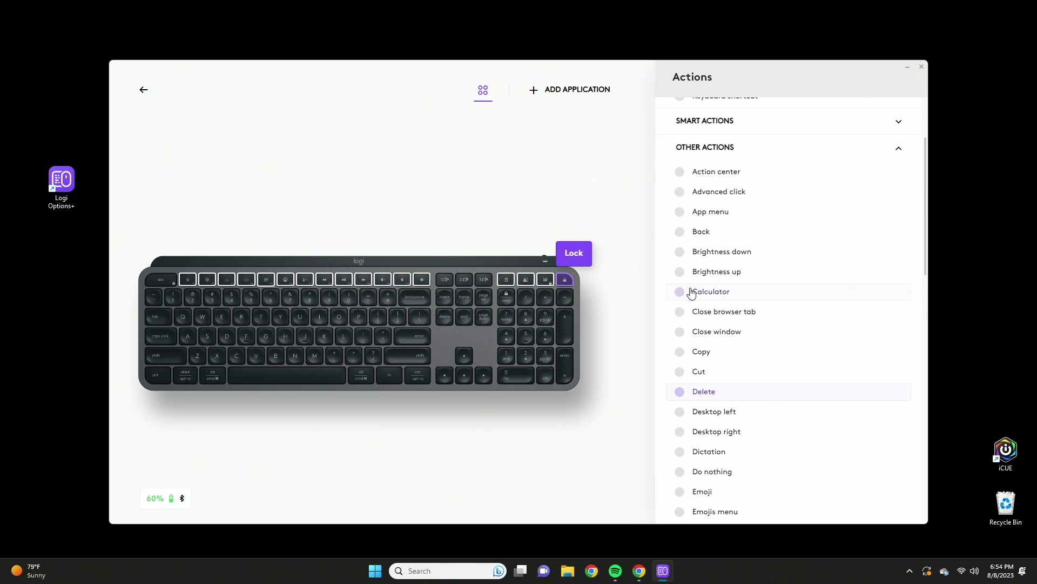
# - Assign the Lock key a Ctrl+Shift+T keyboard shortcut, then switch to Chrome
pyautogui.click(726, 211)
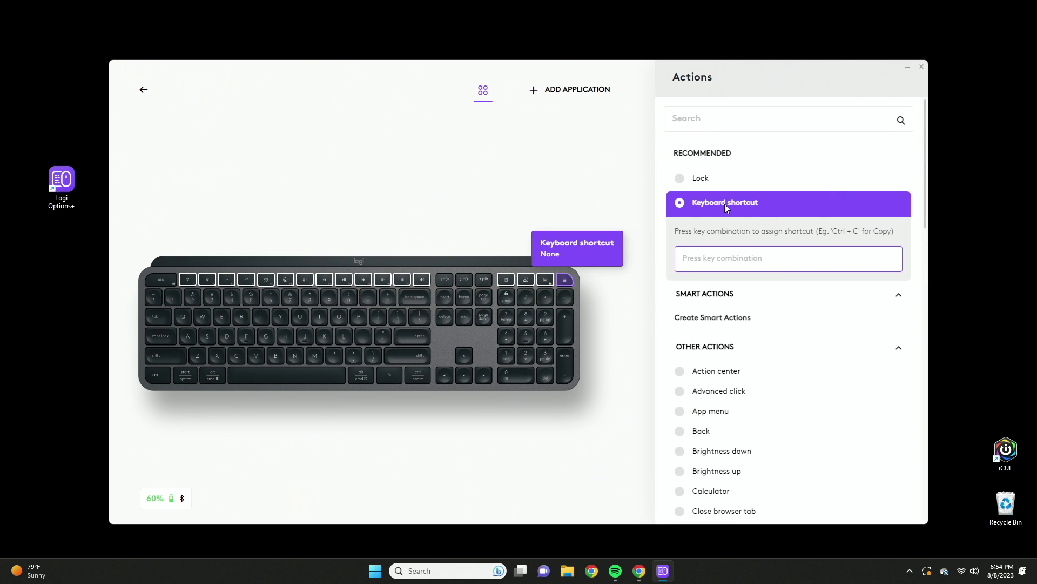
pyautogui.hotkey('ctrl', 'shift', 't')
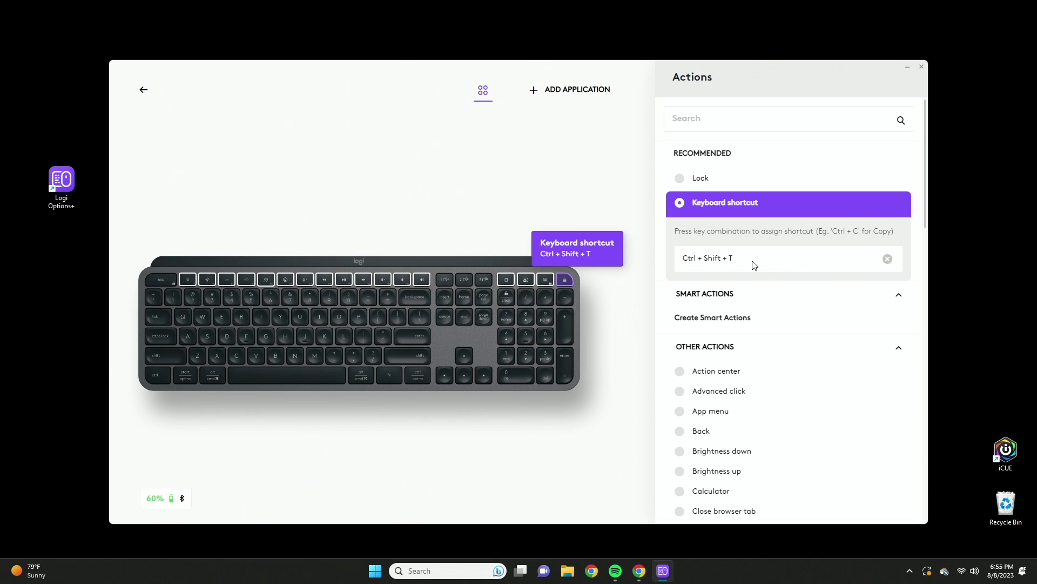
pyautogui.hotkey('alt', 'Tab')
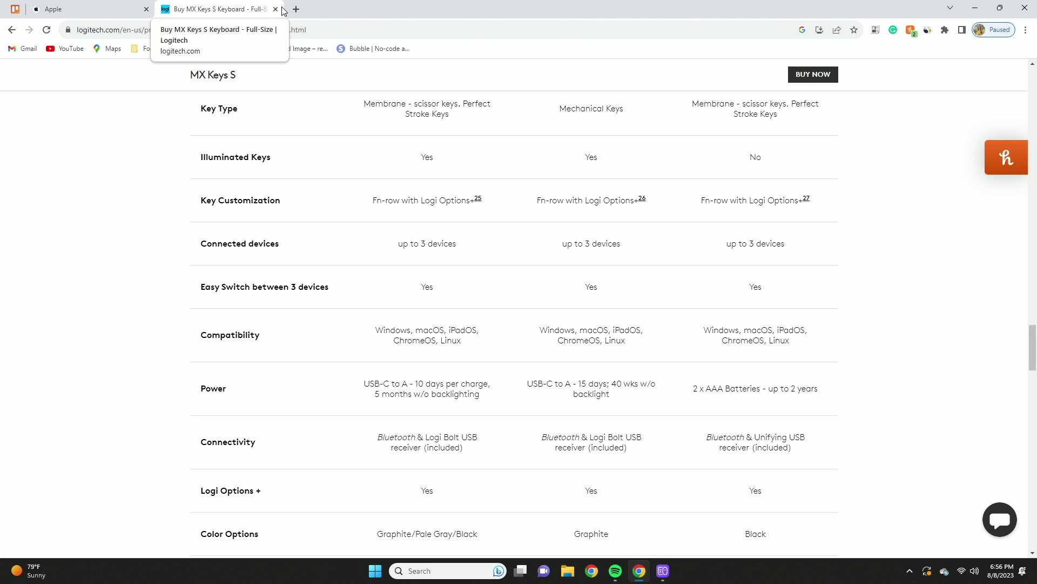
# - Close the MX Keys S product tab in Chrome with Ctrl+W
pyautogui.hotkey('ctrl', 'w')
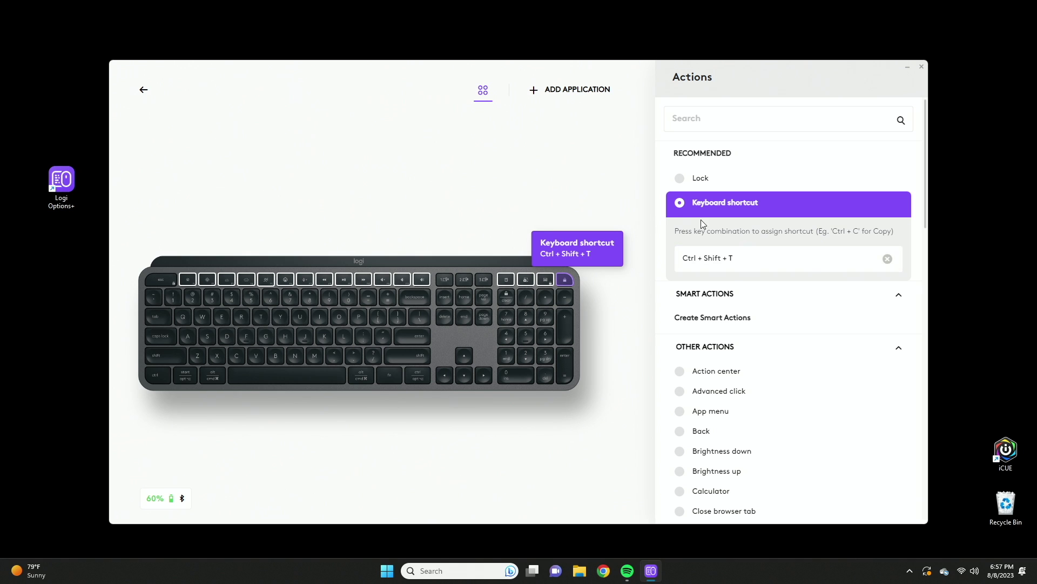
# - Add Google Chrome as an application-specific MX Keys S profile and dismiss the confirmation
pyautogui.click(563, 182)
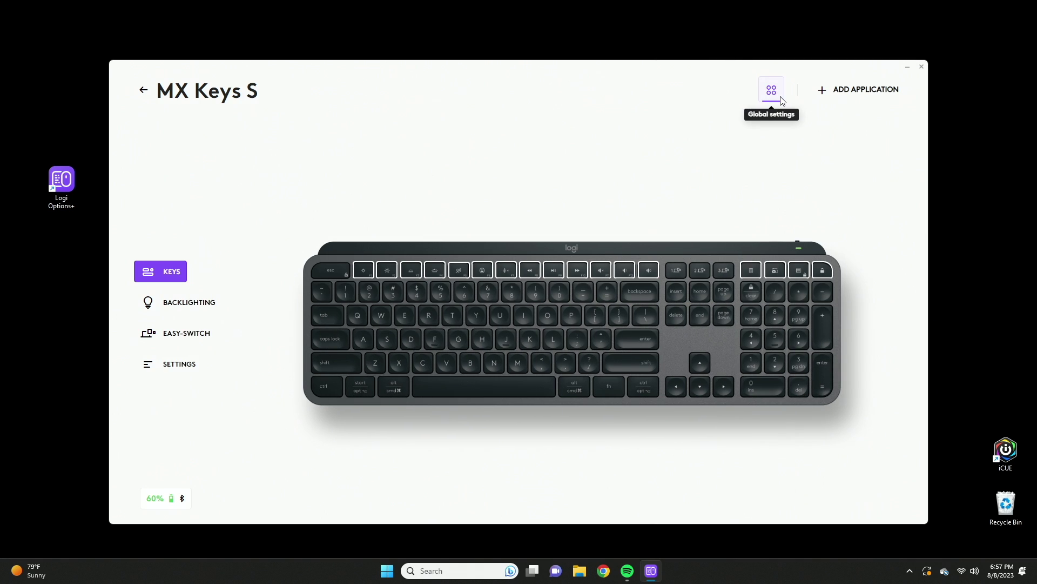
pyautogui.click(860, 96)
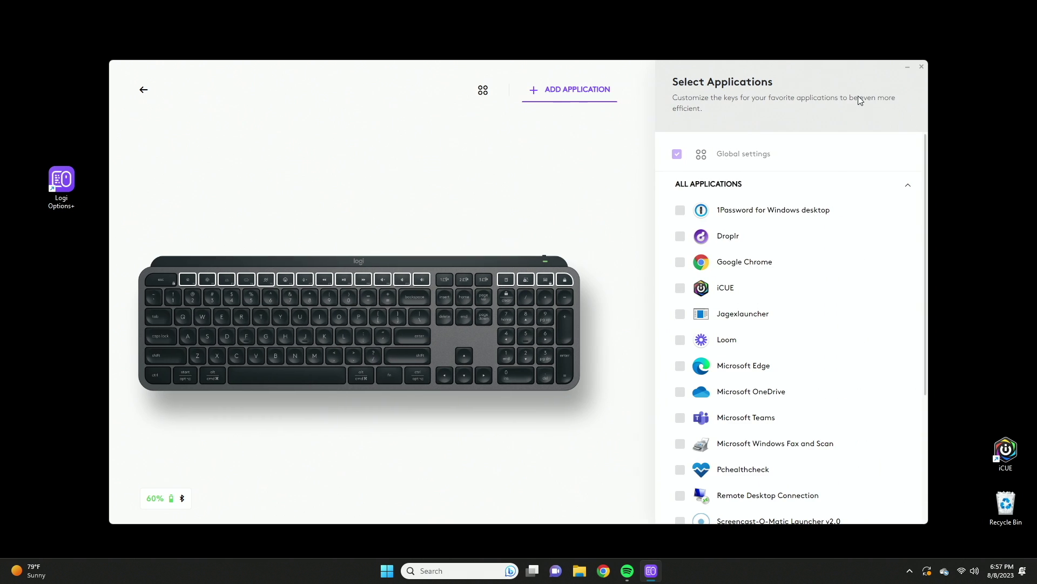
pyautogui.click(747, 262)
pyautogui.click(809, 471)
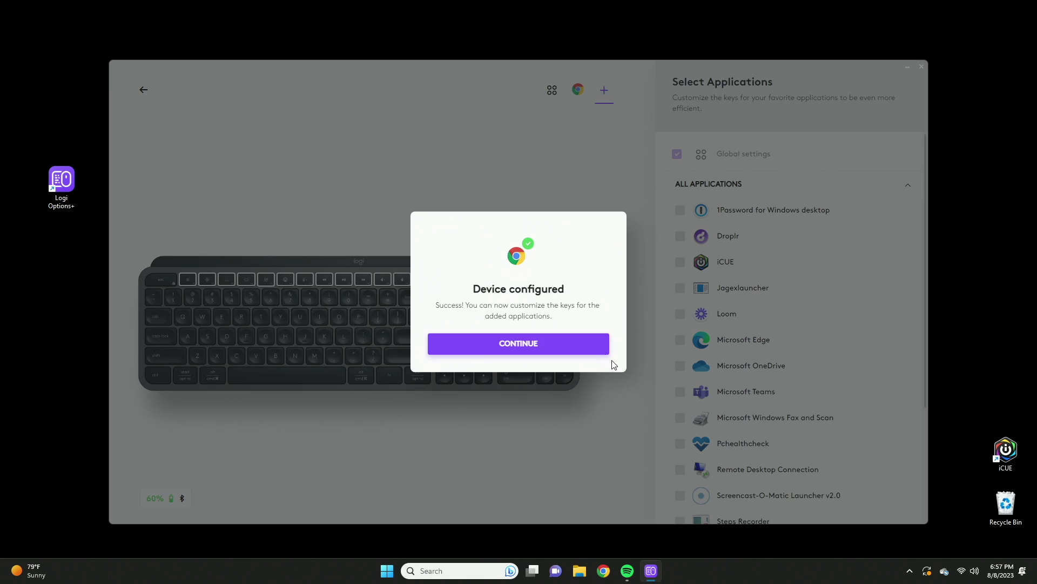
pyautogui.click(600, 350)
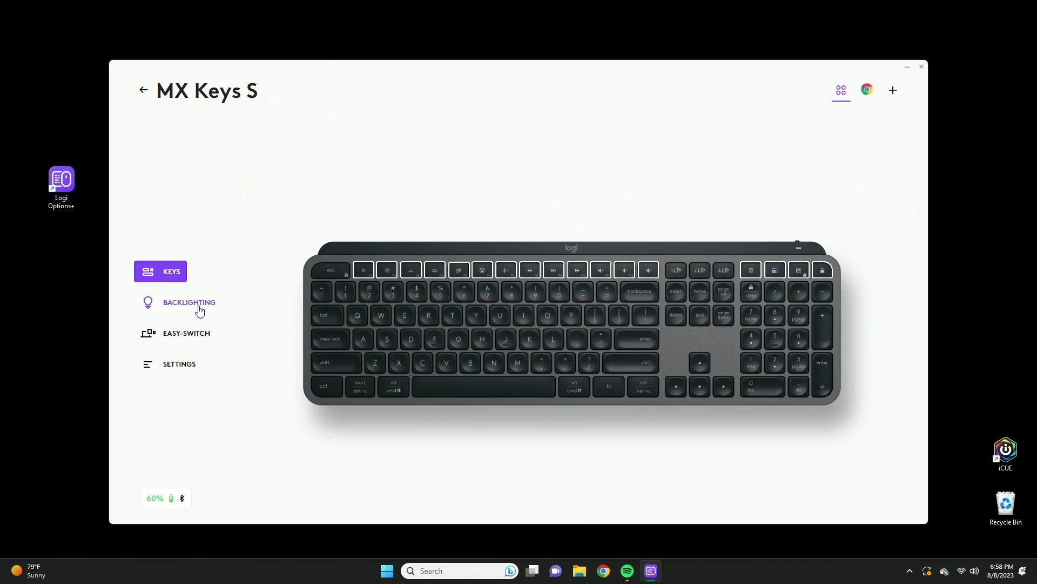
# - Open the backlighting options for editing and switch the keyboard backlight toggle off
pyautogui.click(201, 307)
pyautogui.click(391, 222)
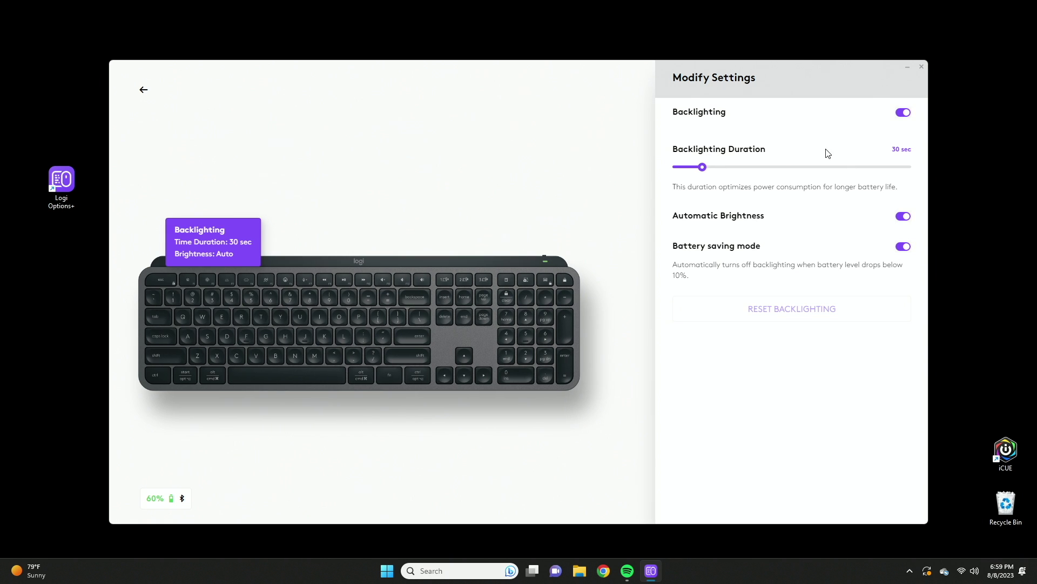
pyautogui.click(901, 114)
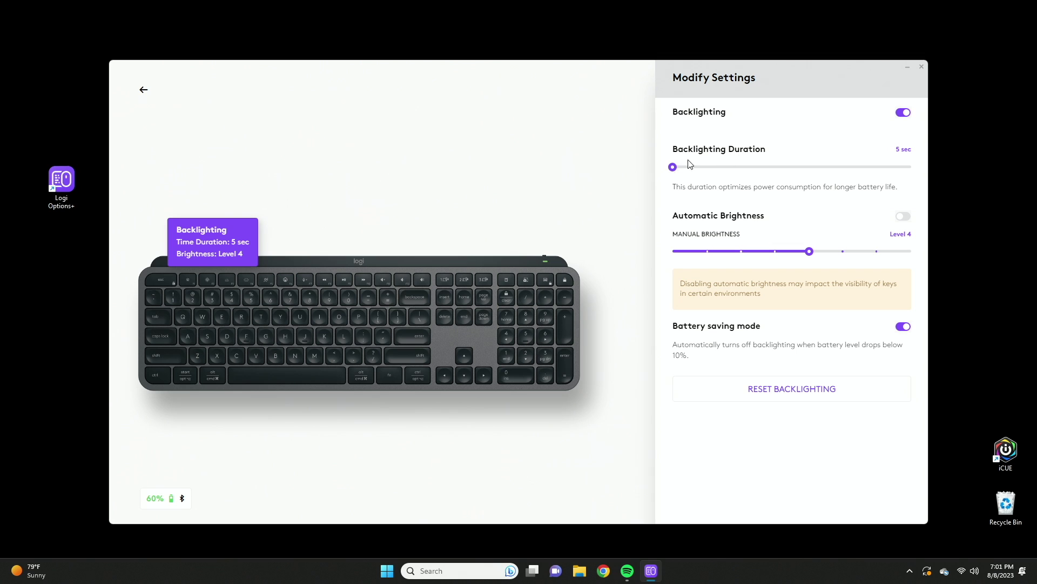
# - Set the backlight duration to 5 sec and leave Automatic Brightness turned on
pyautogui.moveTo(674, 171); pyautogui.dragTo(917, 162)
pyautogui.click(900, 219)
pyautogui.click(899, 219)
pyautogui.click(903, 216)
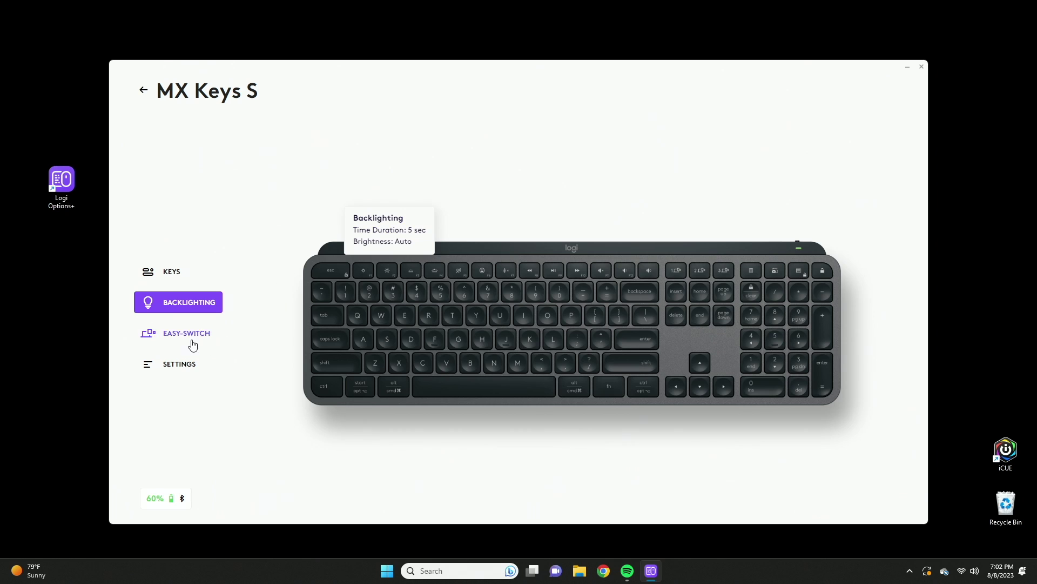
# - Show the Easy-Switch panel with the Windows 11.0 computer paired in slot 1
pyautogui.click(192, 341)
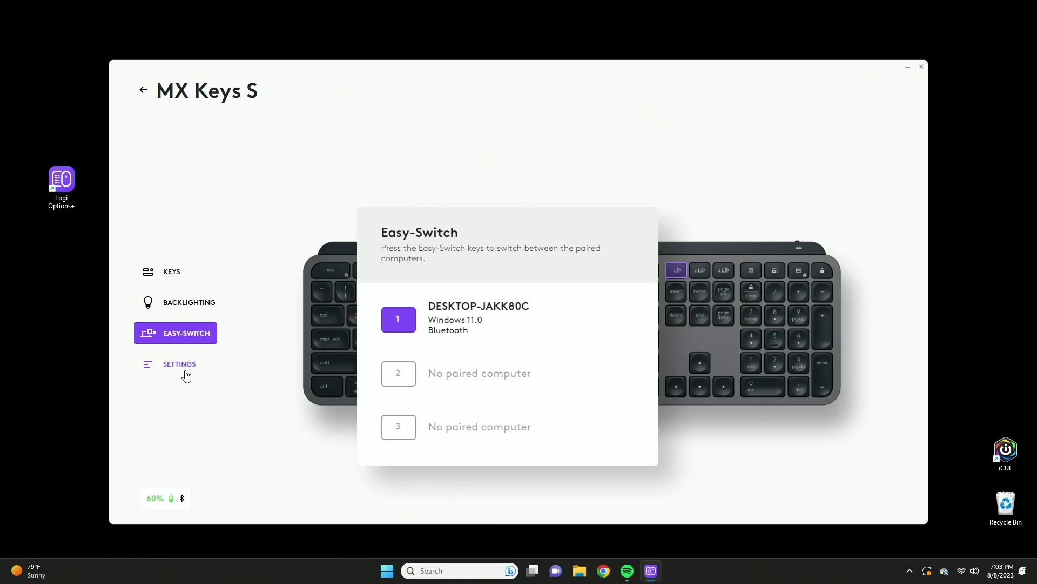
# - Open the MX Keys S Settings page and scroll through its firmware and key options
pyautogui.click(187, 376)
pyautogui.scroll(2, 418, 264)
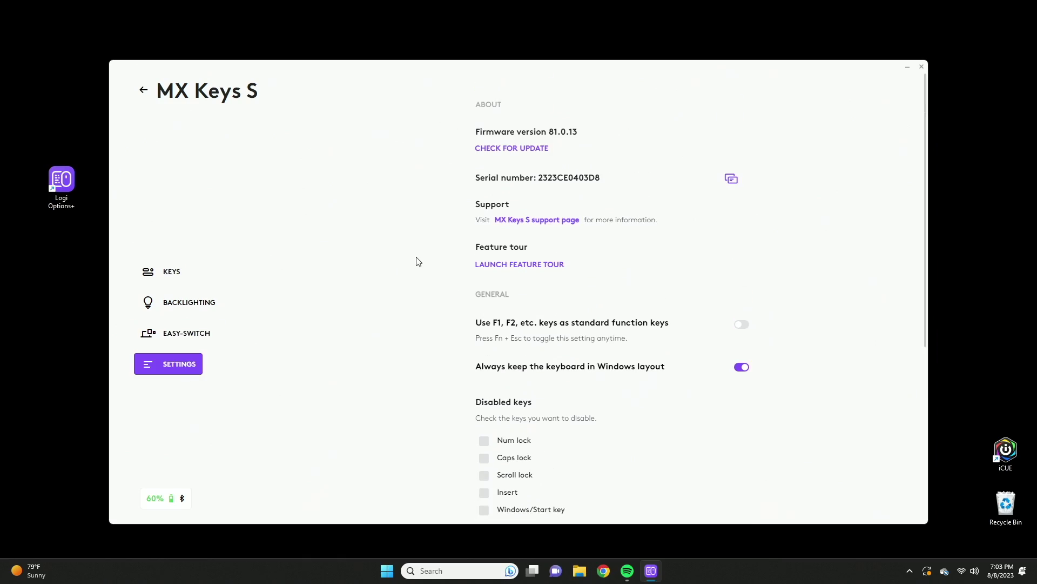
pyautogui.scroll(-1, 425, 262)
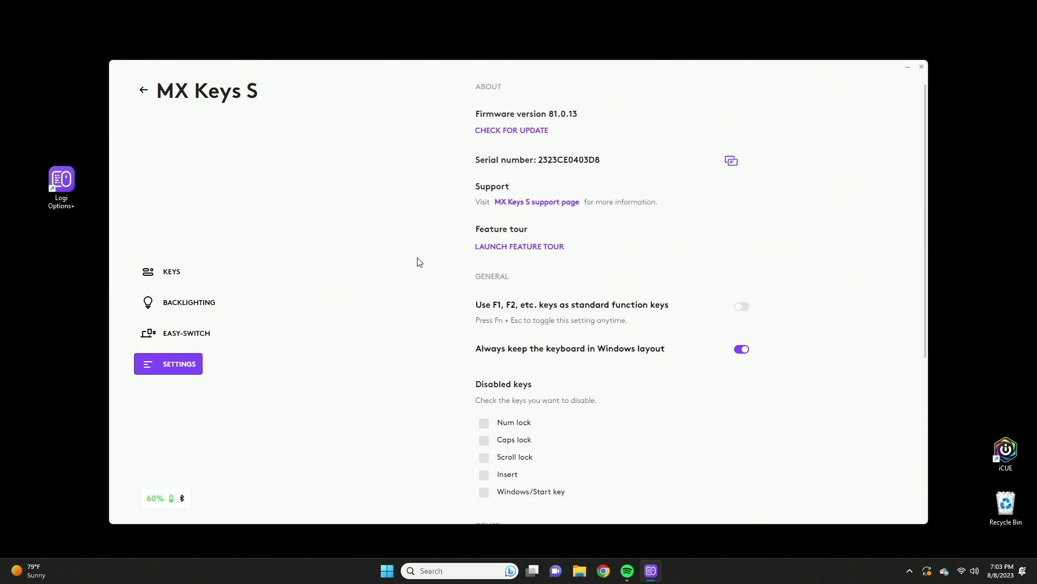
pyautogui.scroll(1, 487, 301)
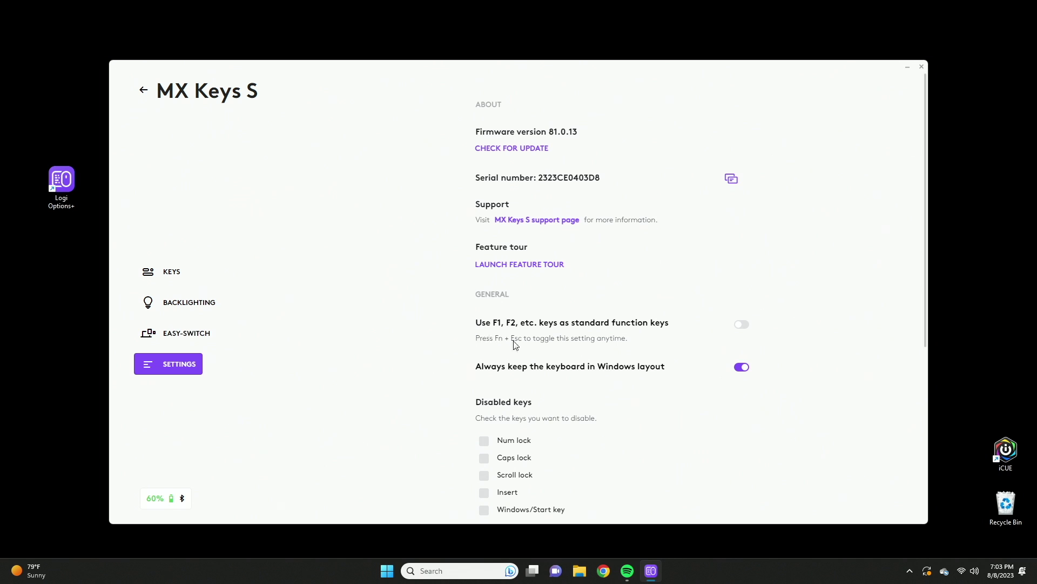
# - Toggle standard F1/F2 function keys on and back off, then the Windows layout switch
pyautogui.click(742, 326)
pyautogui.click(742, 326)
pyautogui.scroll(-1, 540, 343)
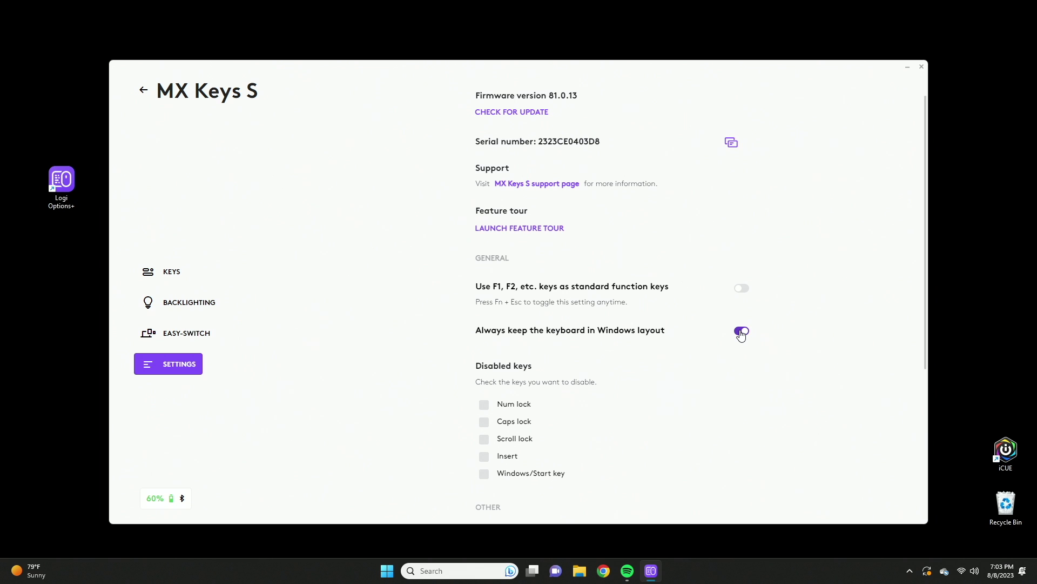
pyautogui.click(741, 333)
pyautogui.click(742, 331)
pyautogui.scroll(-3, 443, 322)
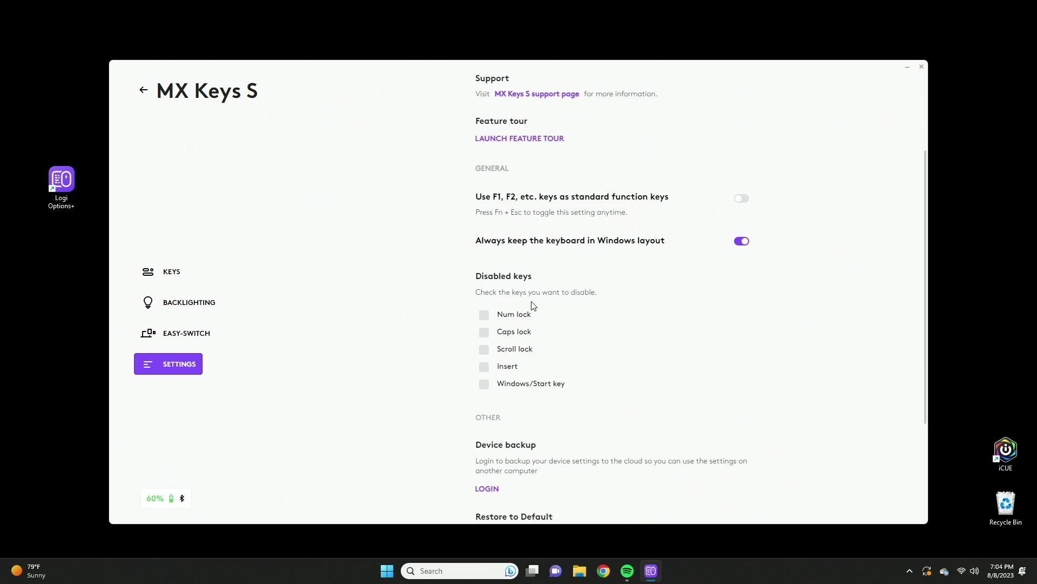
pyautogui.click(515, 332)
pyautogui.click(514, 332)
pyautogui.click(515, 332)
pyautogui.scroll(-3, 489, 327)
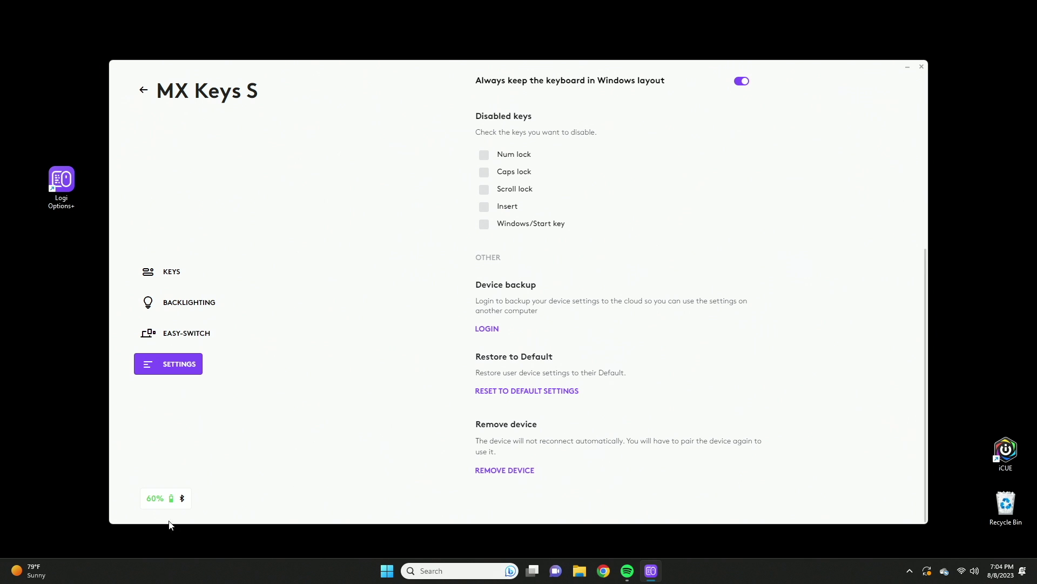
pyautogui.moveTo(149, 501)
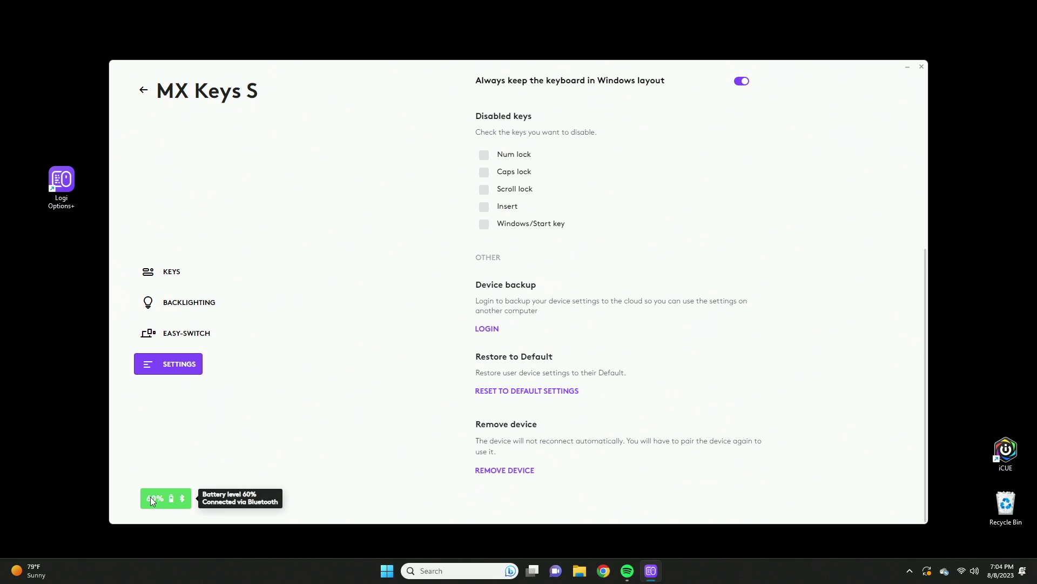